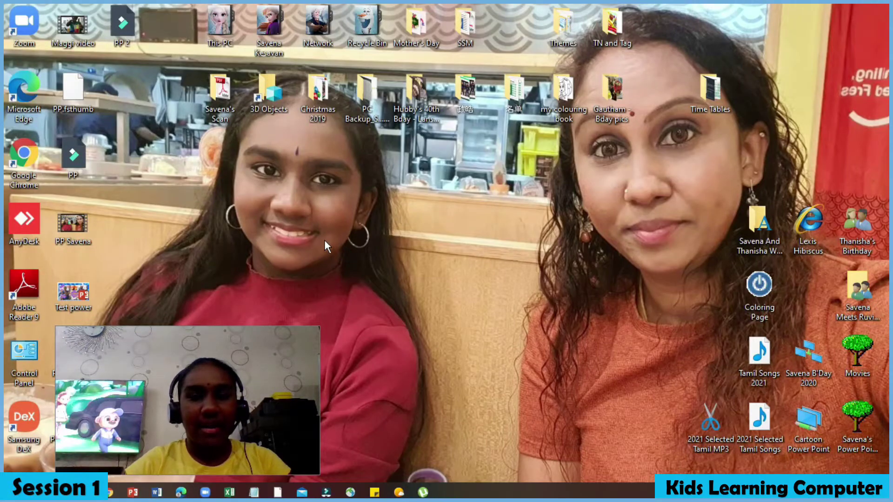
Launch PowerPoint from the taskbar.
click(133, 492)
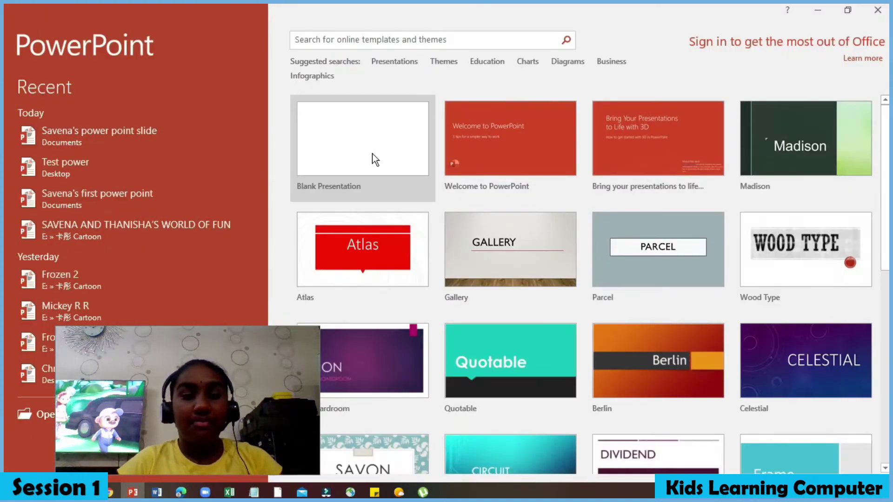
Create a blank presentation and delete its title and subtitle placeholders.
click(371, 155)
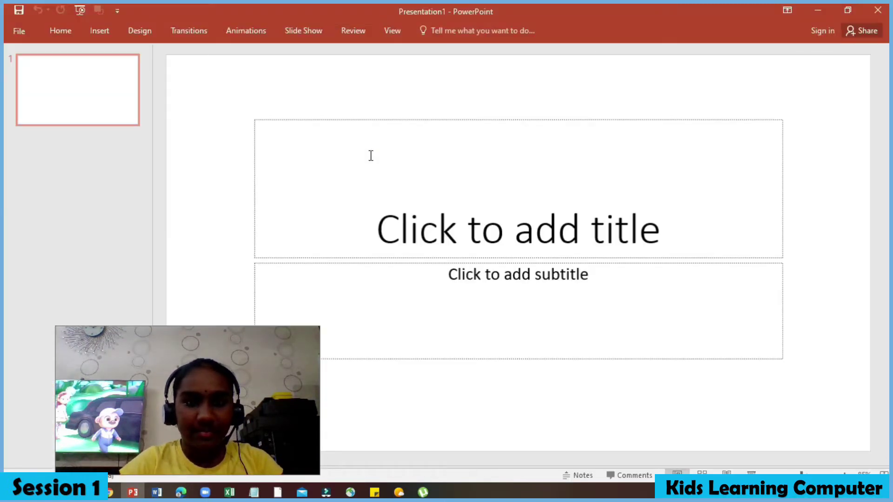
click(377, 118)
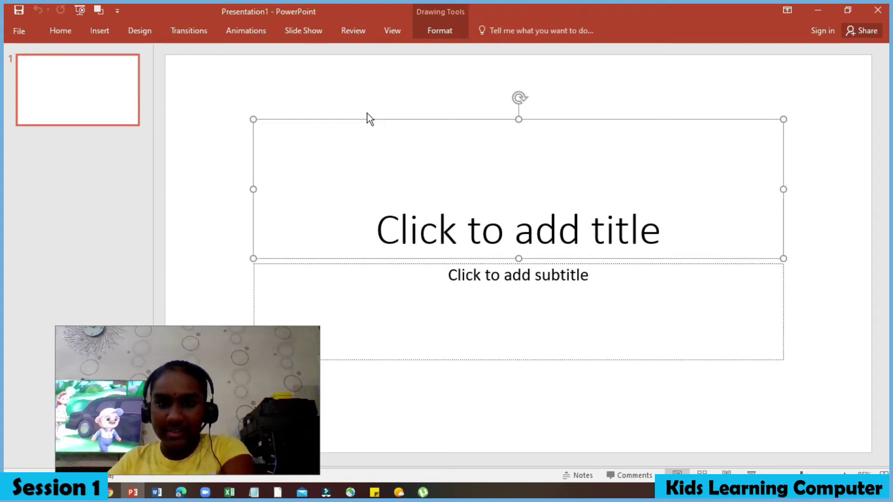
key(Delete)
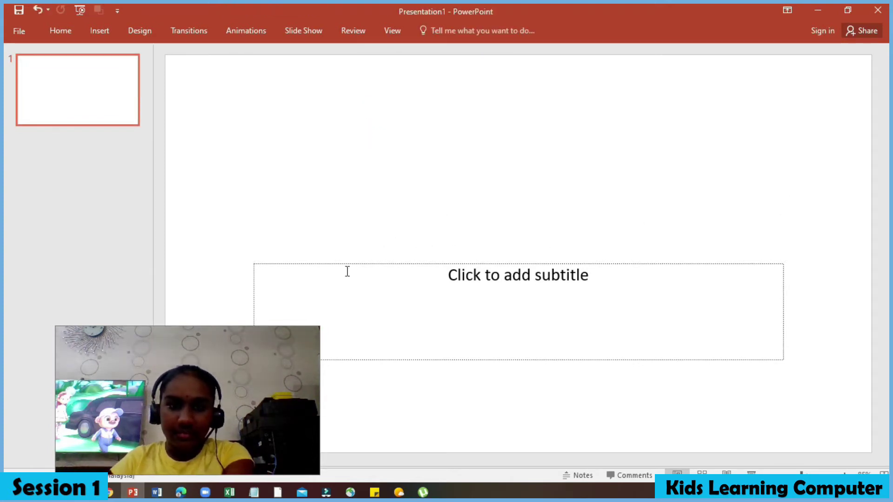
click(360, 263)
key(Delete)
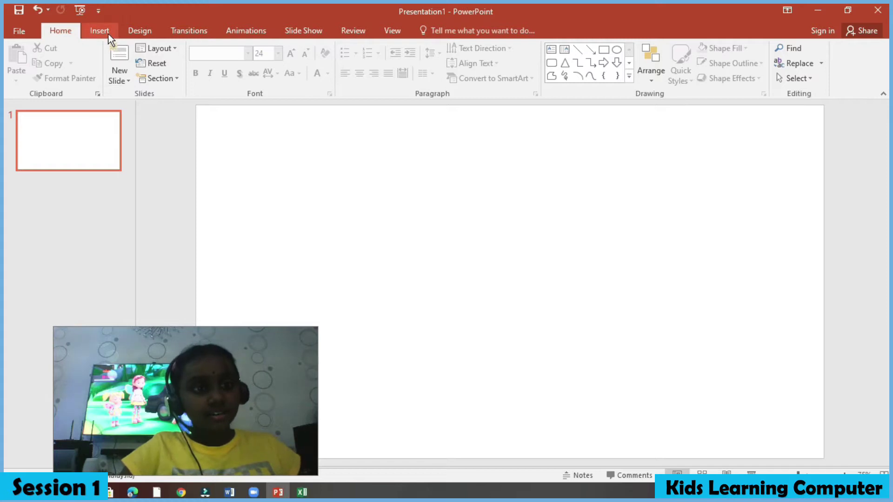
Insert the collage picture from Documents > All Thumbnails onto slide 1.
click(105, 31)
click(88, 68)
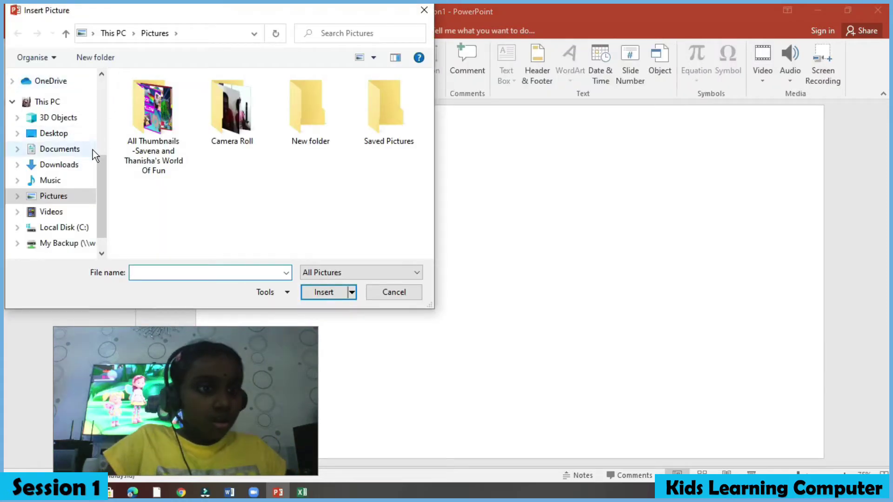
click(89, 140)
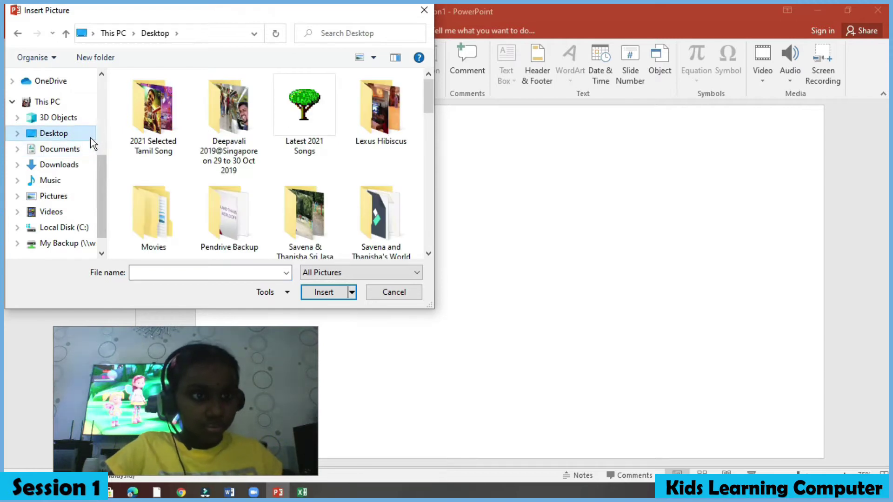
click(74, 150)
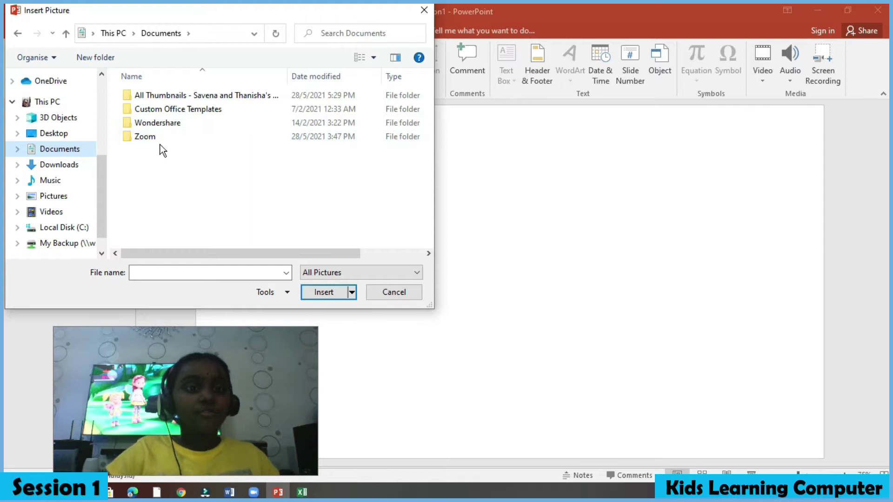
click(212, 91)
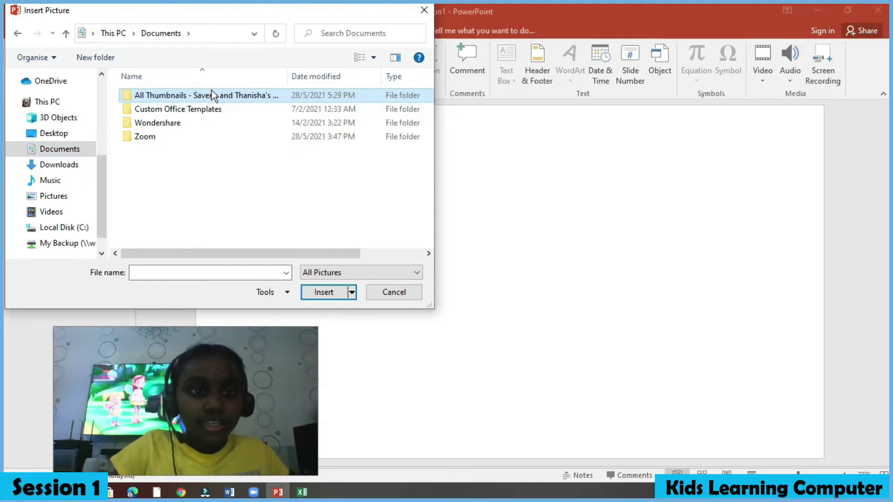
double_click(215, 95)
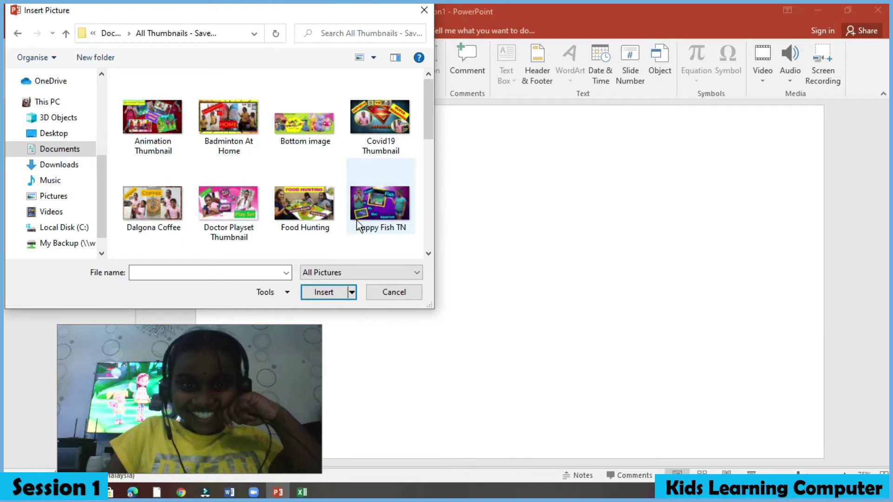
scroll(357, 220, down, 1)
click(238, 150)
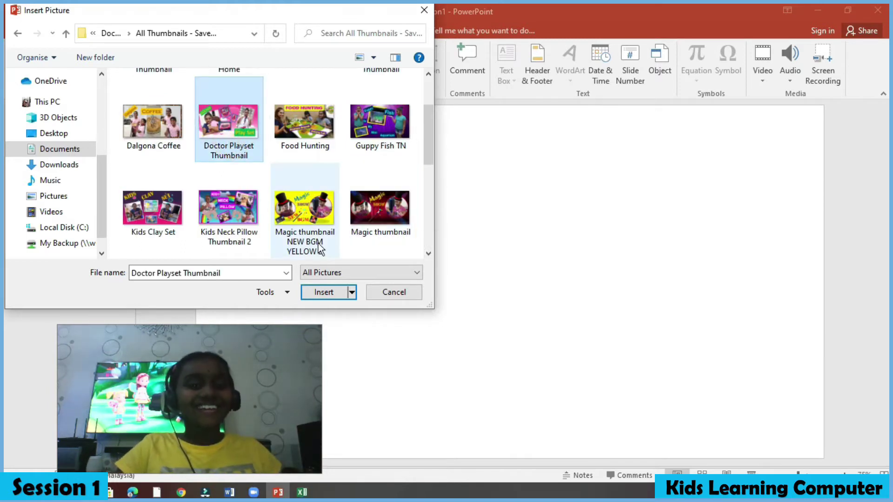
click(352, 292)
click(326, 312)
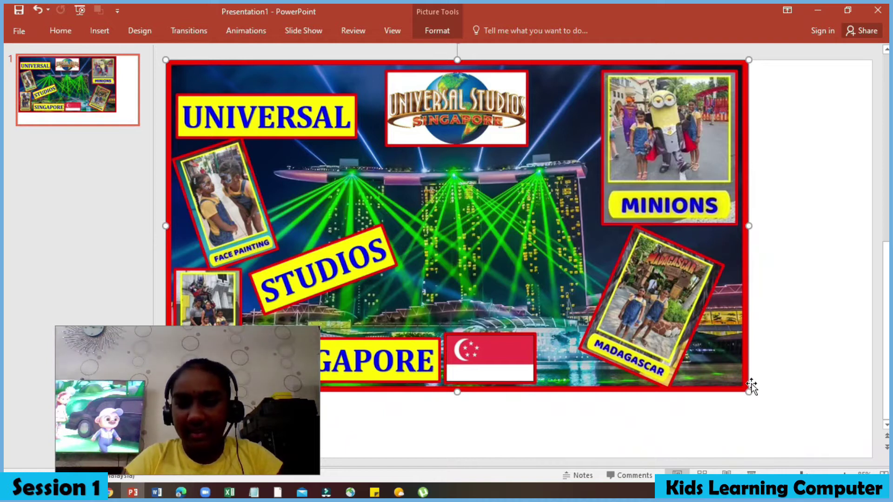
Stretch the collage picture to cover the whole slide and bring up the WordArt gallery.
drag(749, 395, 872, 453)
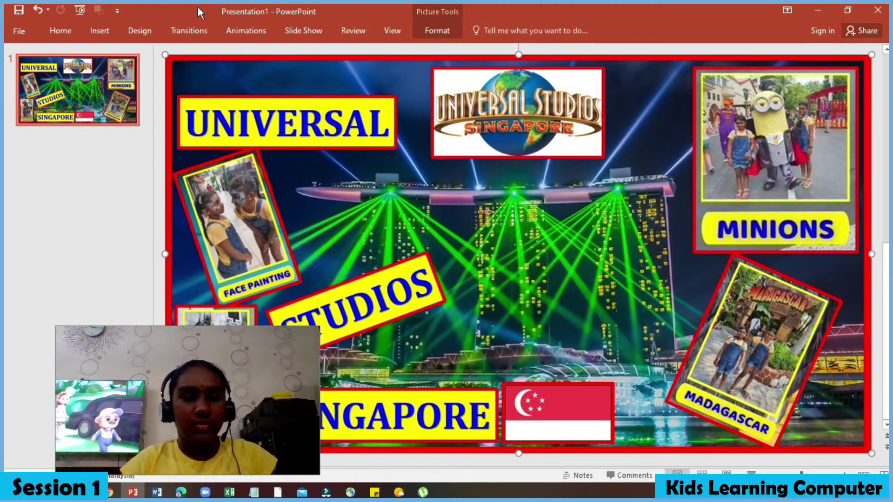
click(107, 33)
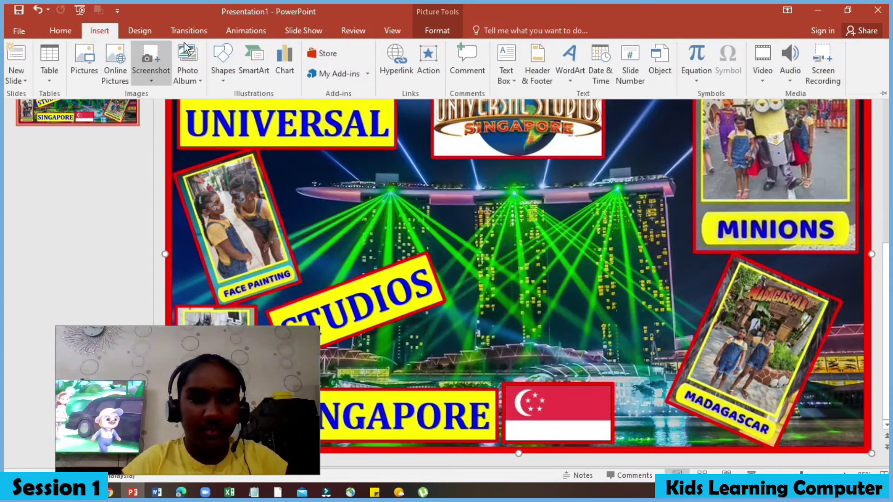
click(578, 73)
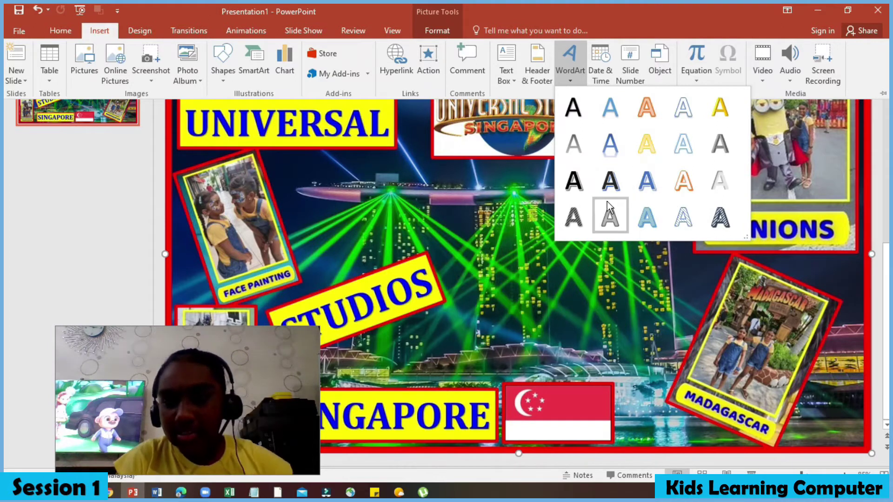
Add a WordArt title reading the student's name plus 'S FIRST POWER POINT SLIDE'.
click(691, 103)
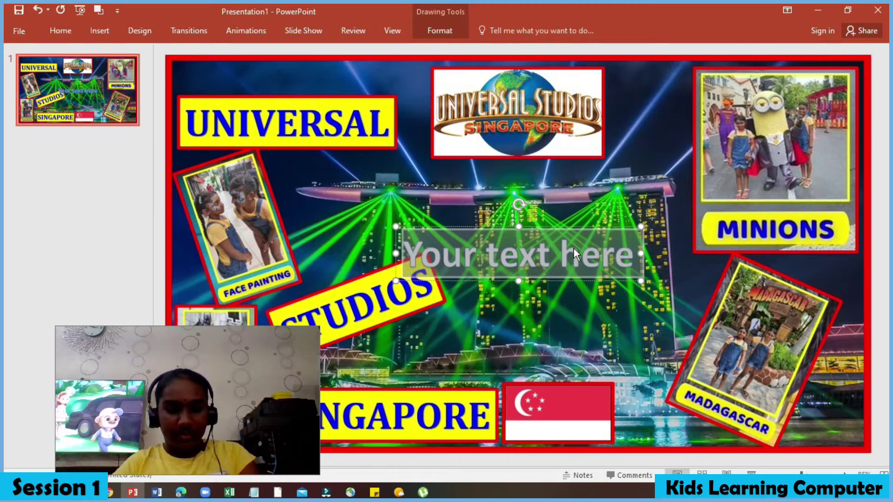
text(SAVEA)
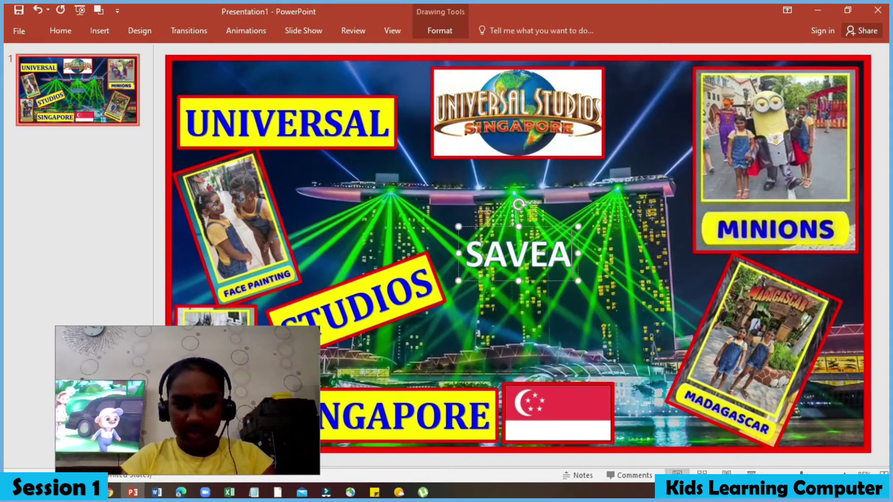
key(BackSpace)
text(\NA)
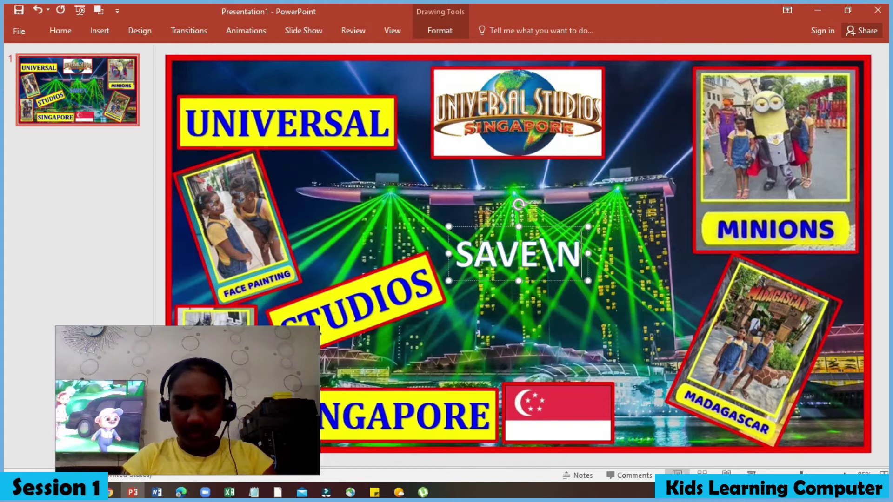
key(BackSpace)
key(BackSpace)
key(BackSpace)
text(NA)
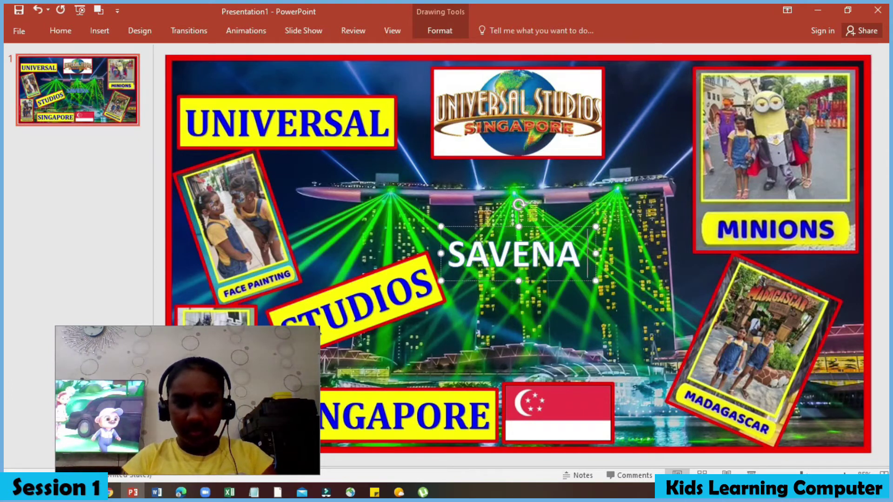
text('S)
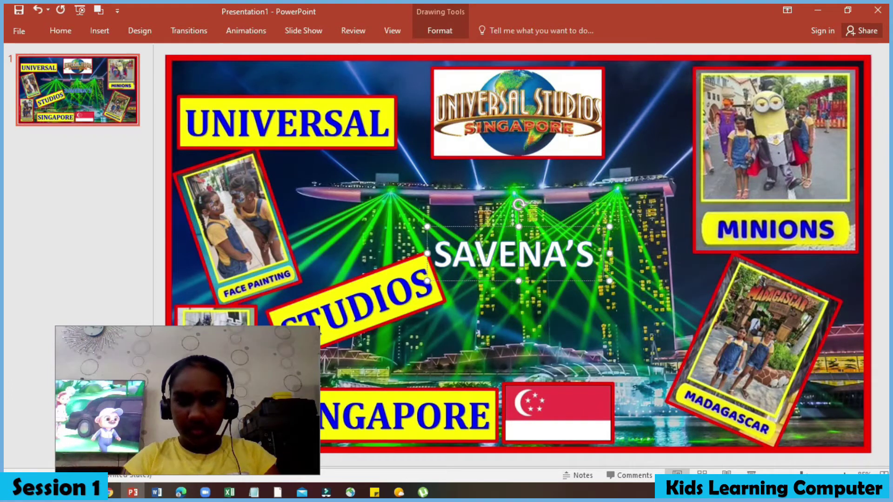
text( FIR)
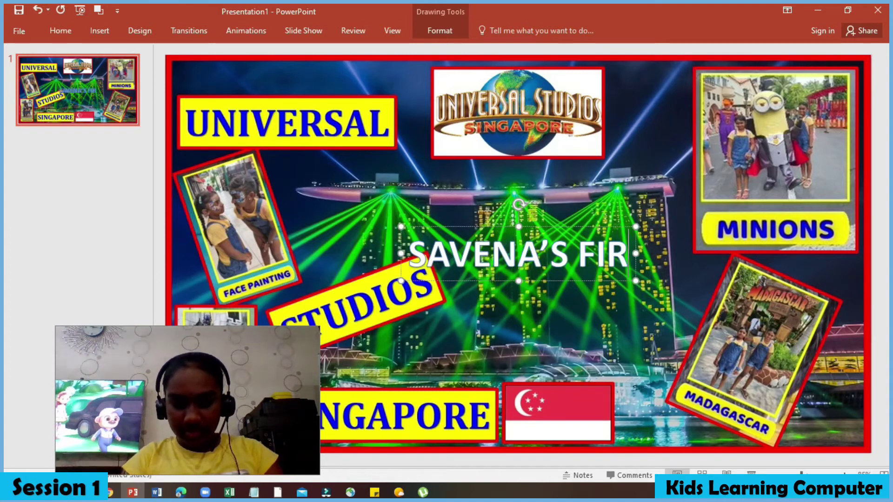
text(ST POW)
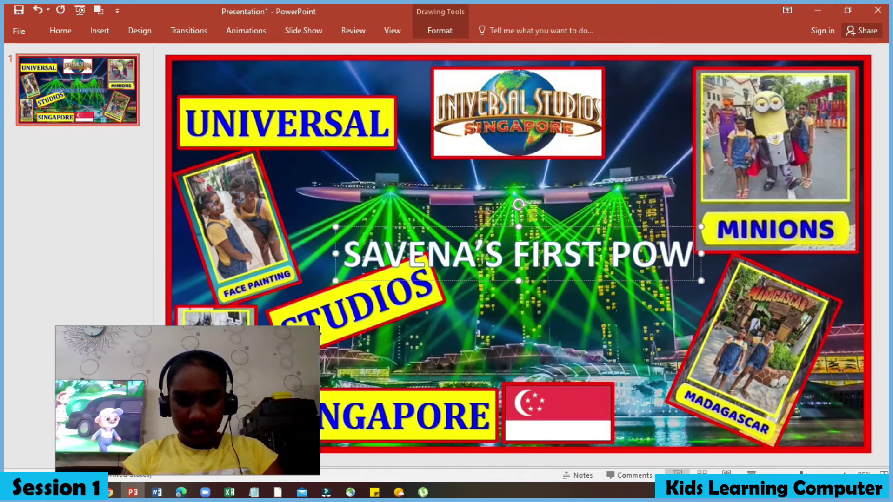
text(ER POINT)
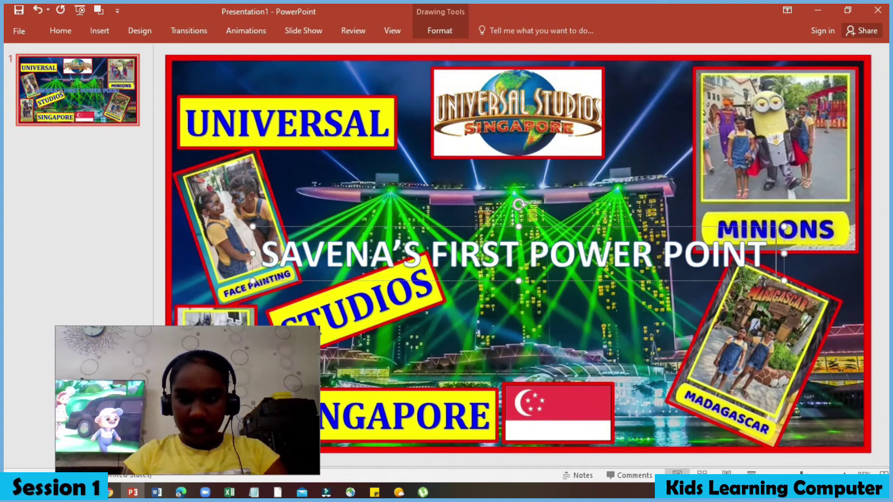
text( SLIDE)
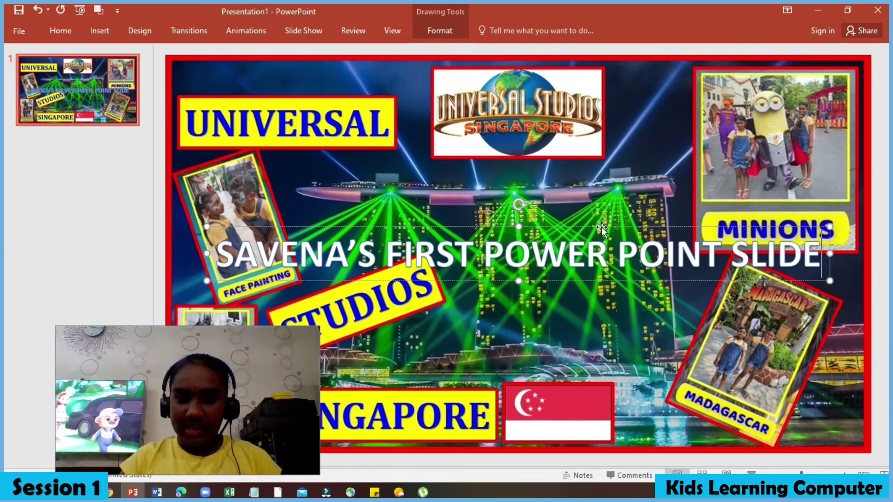
click(68, 31)
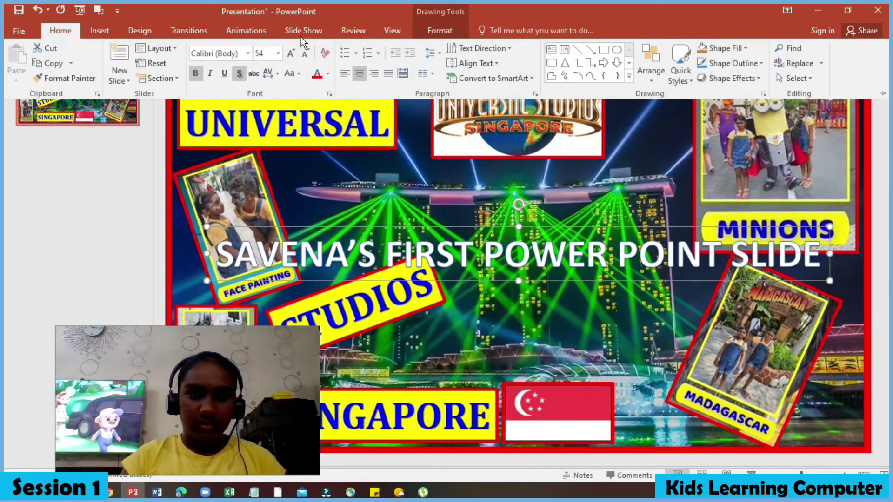
click(327, 73)
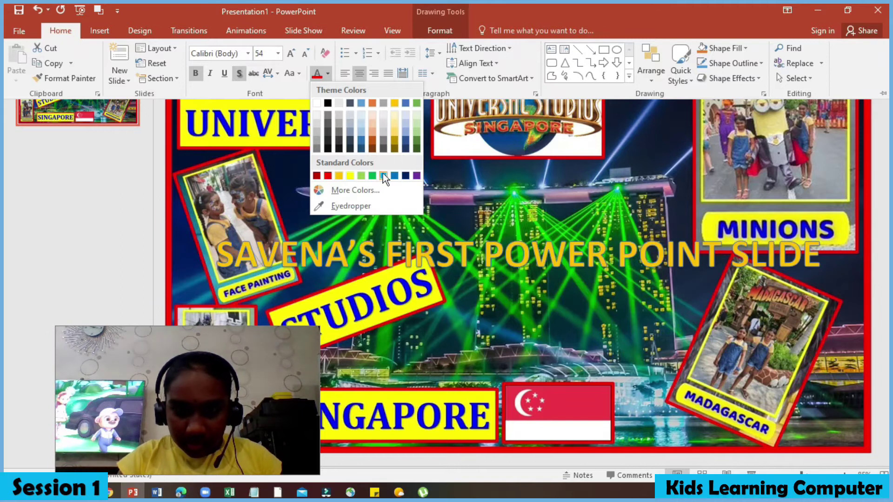
Colour the WordArt title orange and drag it to the slide's top edge.
click(341, 178)
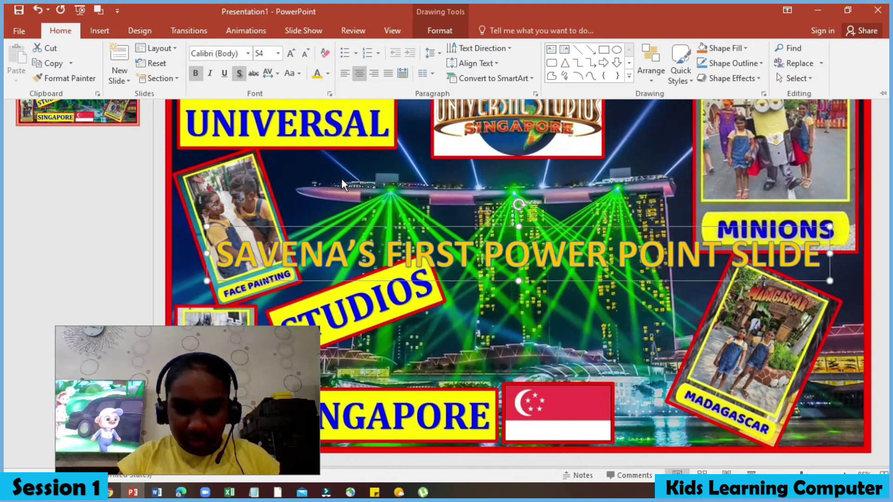
click(453, 224)
drag(452, 214, 609, 52)
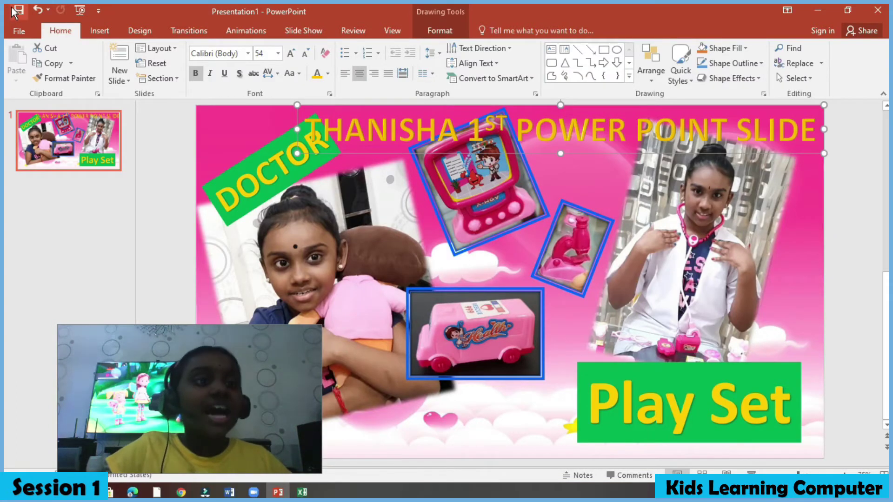
Save the doctor play set presentation to Documents under the existing '1st Power point slide' name.
click(19, 8)
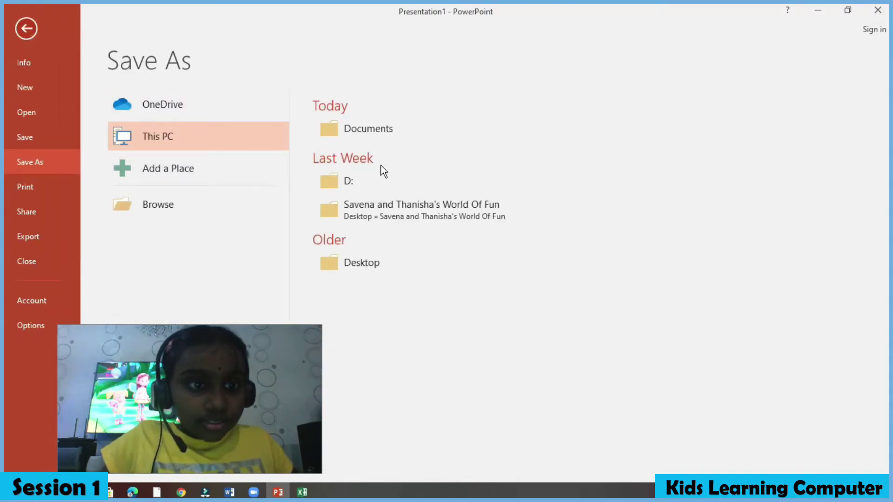
click(398, 129)
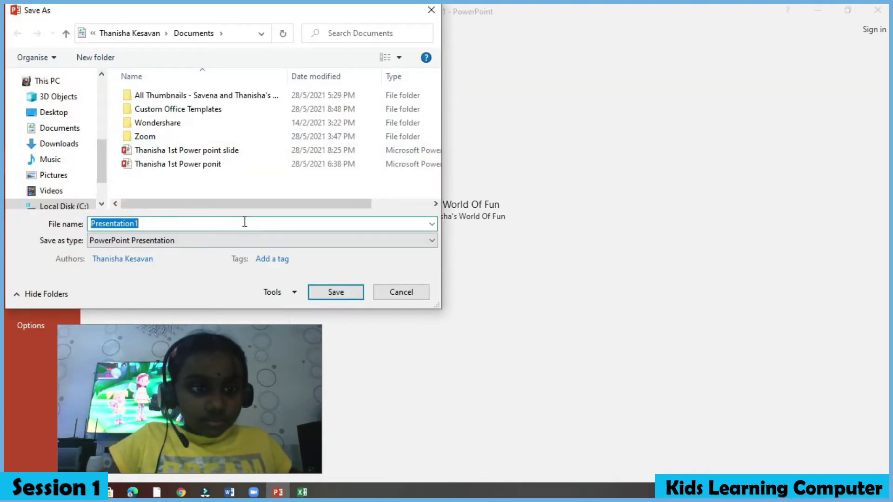
click(238, 223)
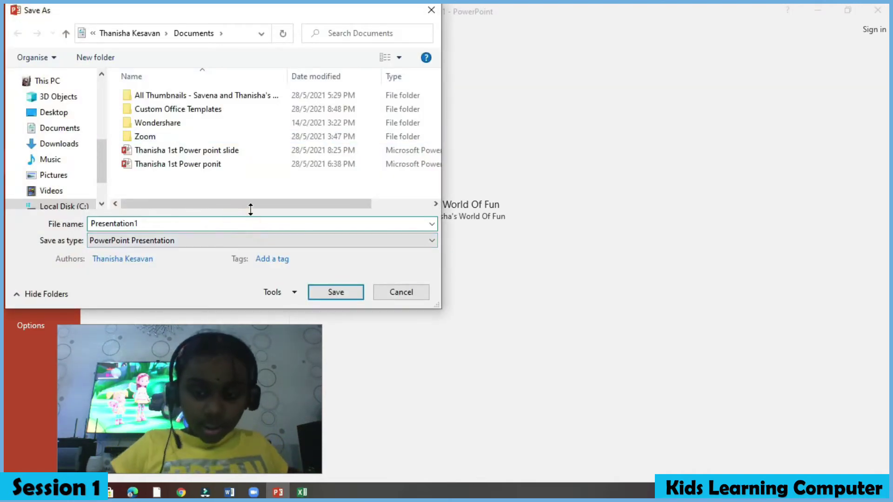
key(BackSpace)
key(BackSpace)
key(BackSpace)
key(BackSpace)
key(BackSpace)
key(BackSpace)
key(BackSpace)
key(BackSpace)
key(BackSpace)
key(BackSpace)
key(BackSpace)
key(BackSpace)
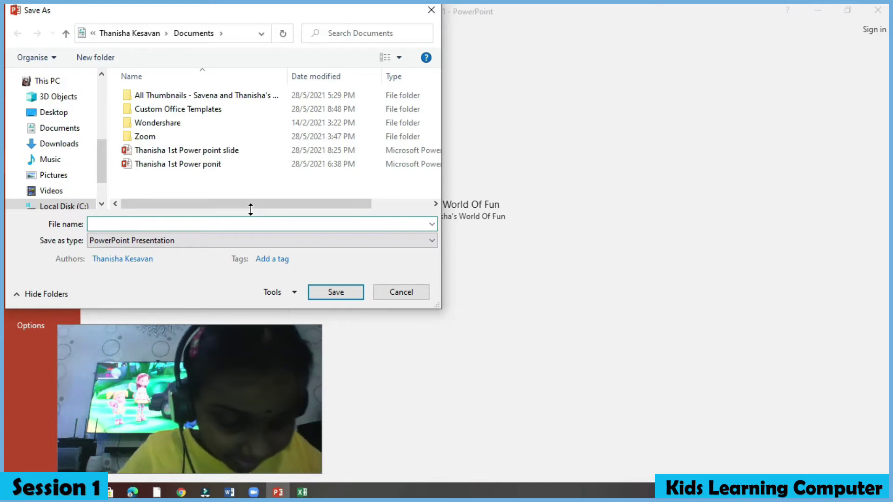
text(Thanisha 1st Power)
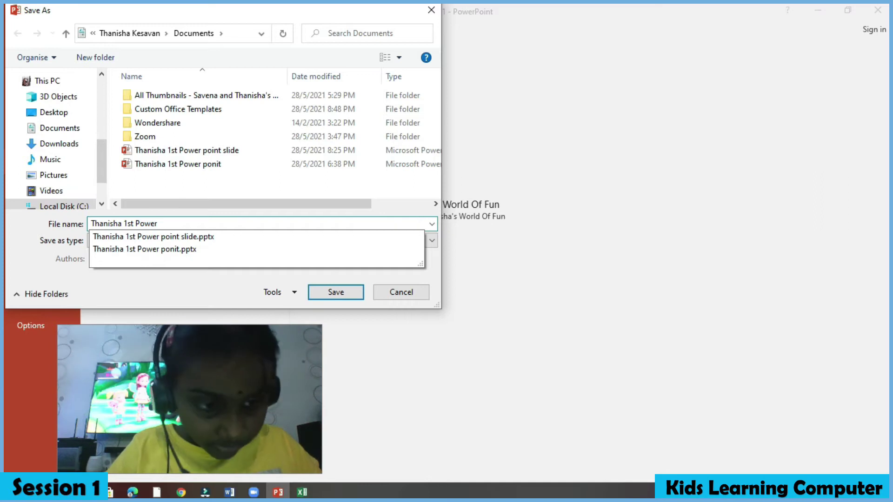
text(poi)
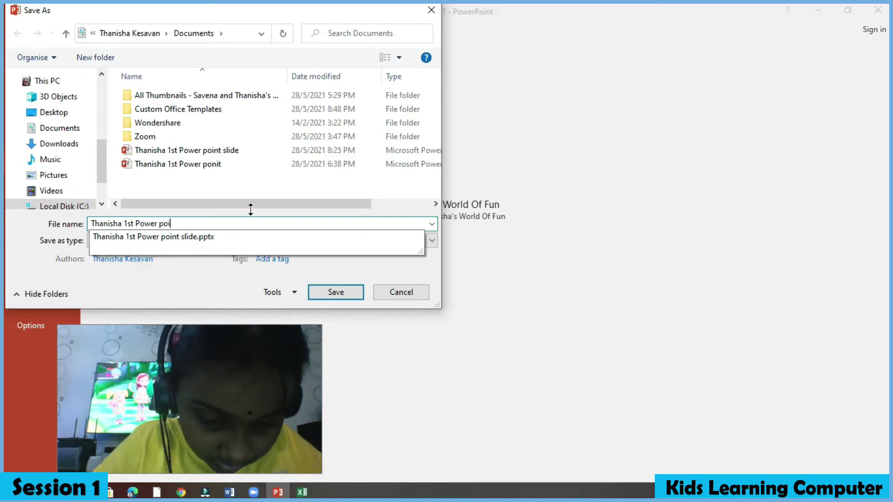
text(nt)
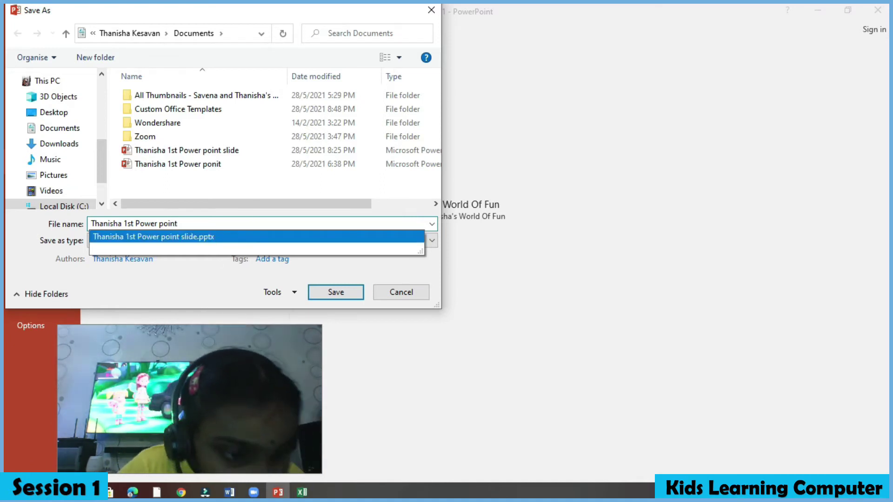
text( slide)
key(Return)
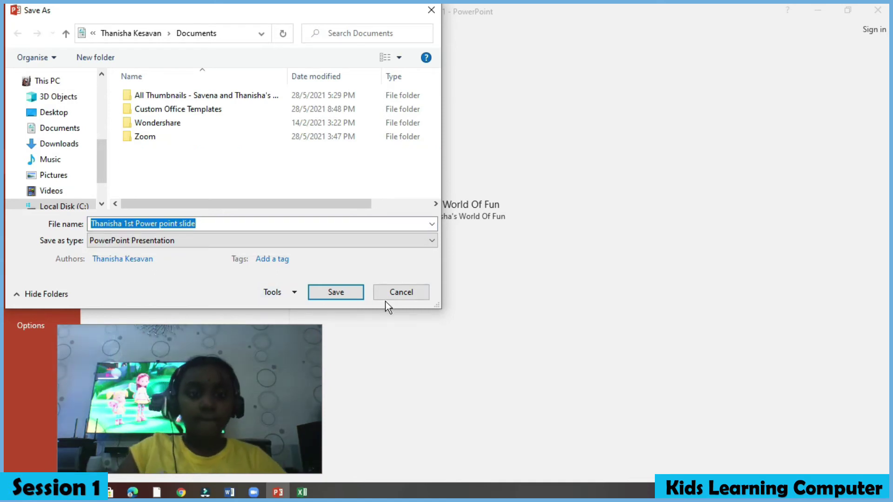
click(348, 291)
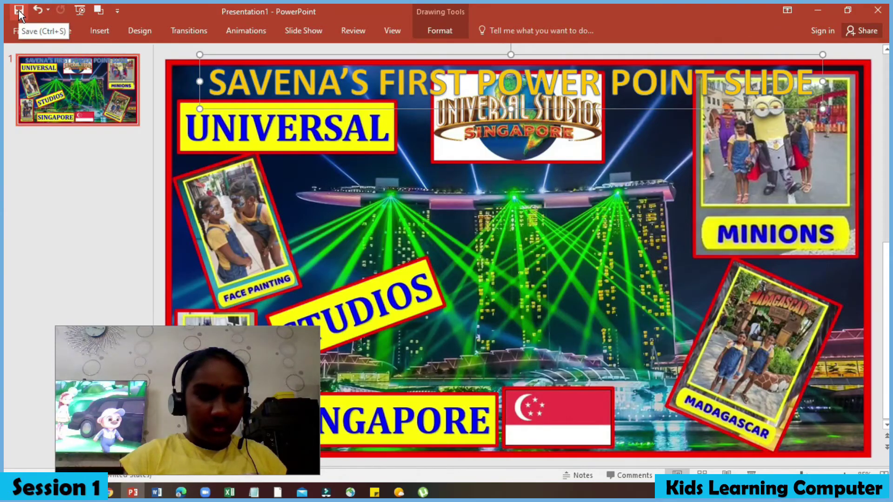
Save the collage to Documents as the student's 'first power point slides' file, then close PowerPoint.
click(18, 11)
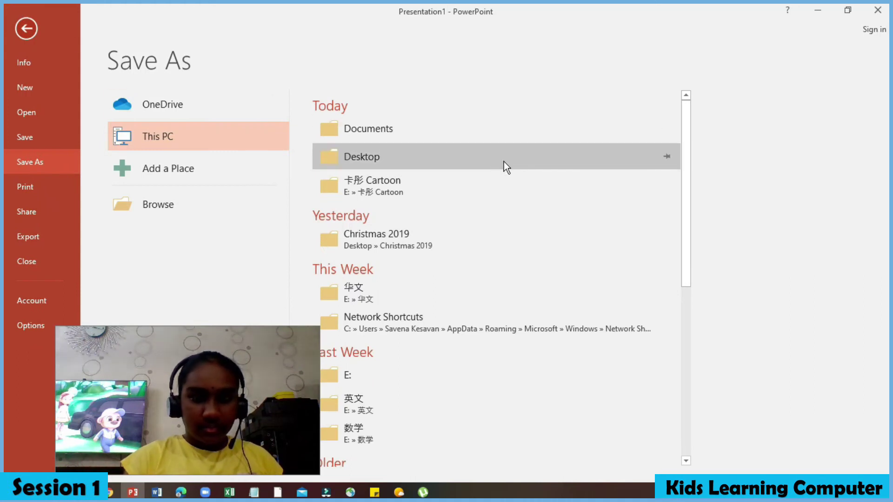
click(450, 134)
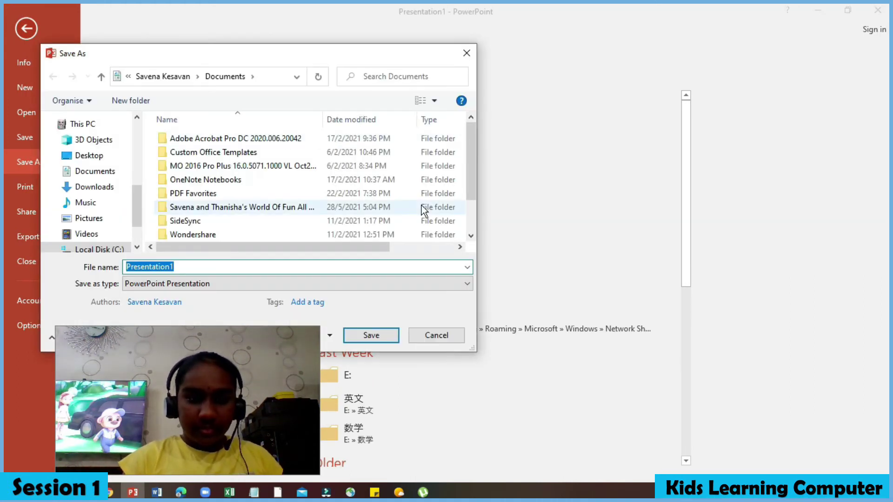
key(BackSpace)
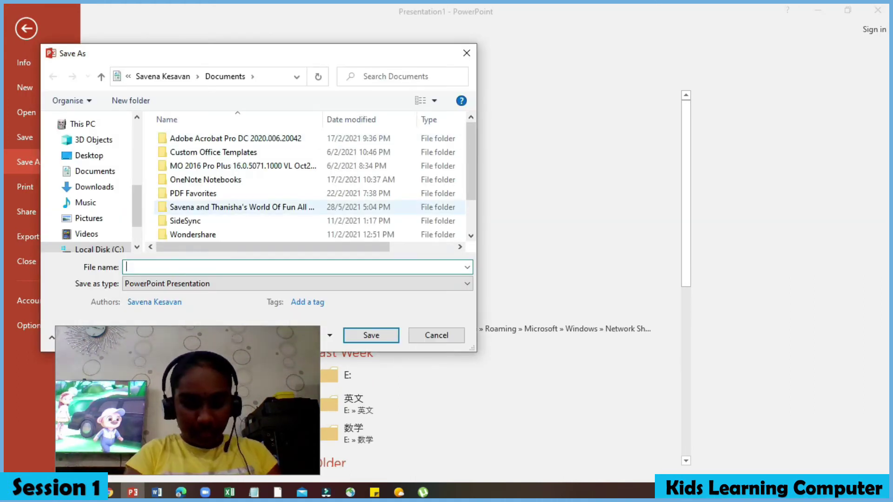
text(Savena)
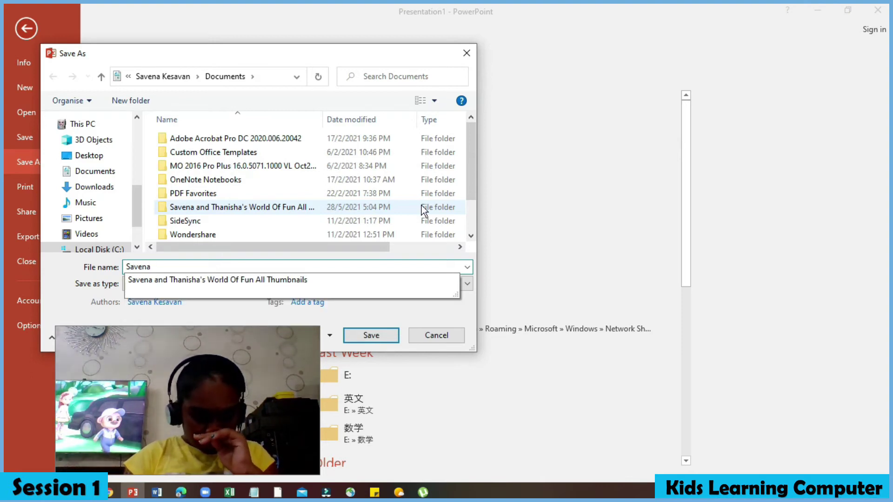
key(BackSpace)
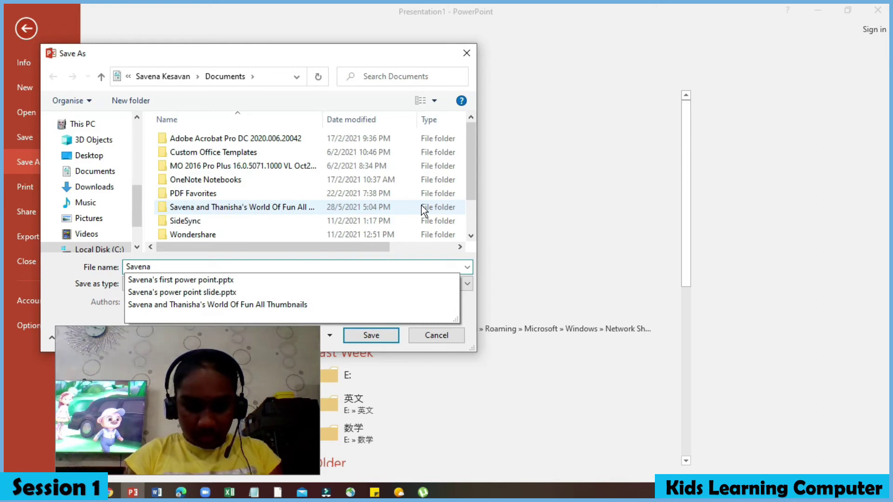
text('s )
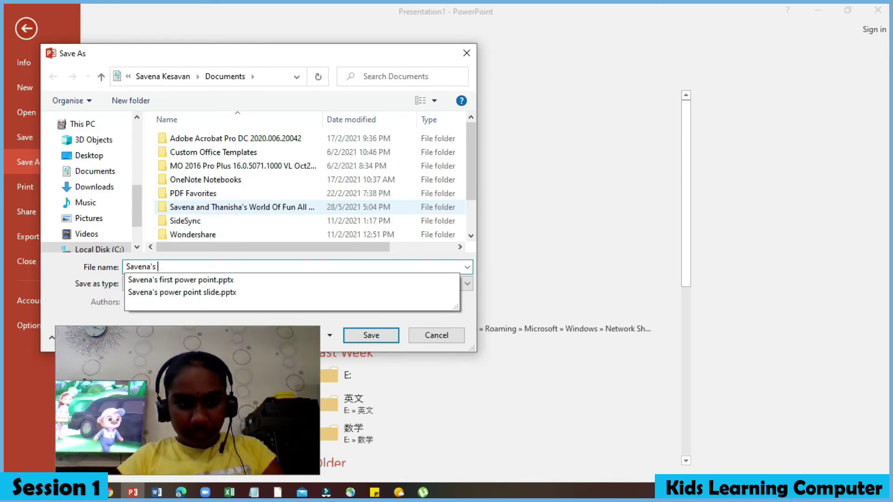
text(first)
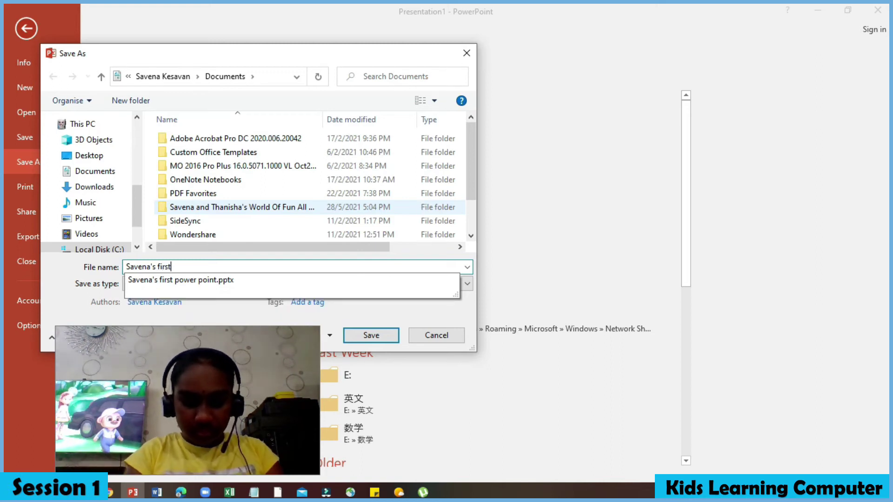
text(we)
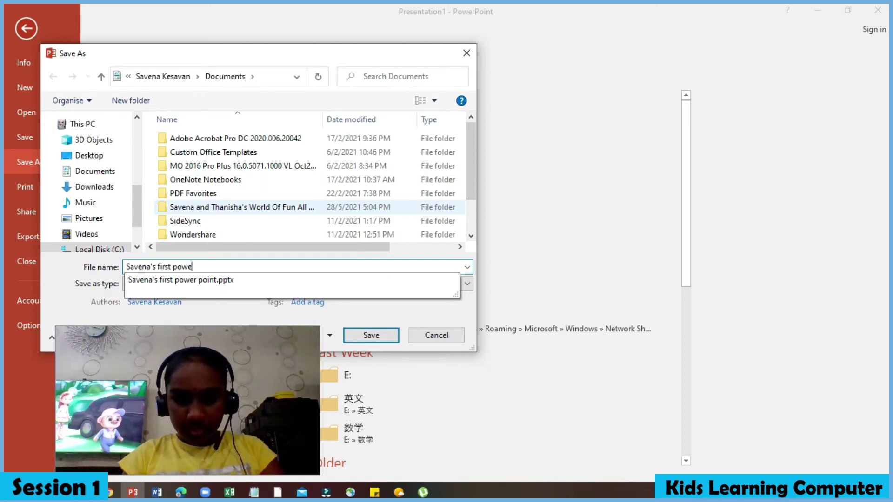
text(rpoint)
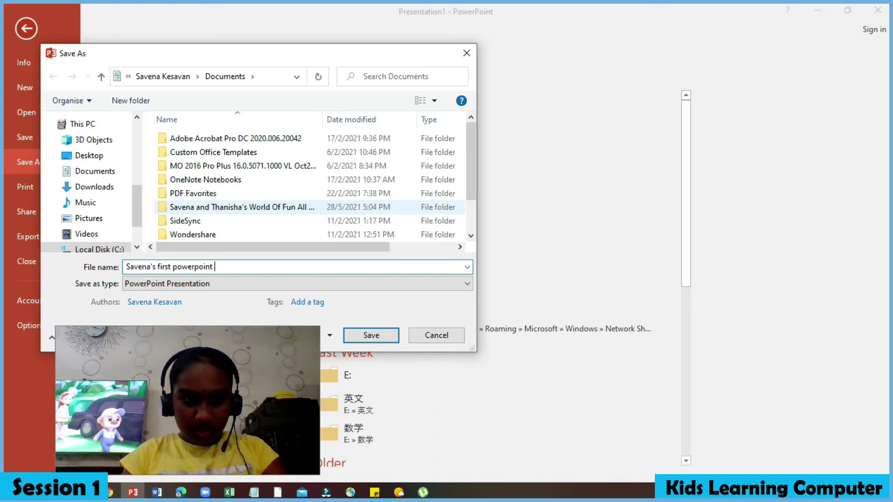
click(195, 266)
click(239, 267)
text(slide)
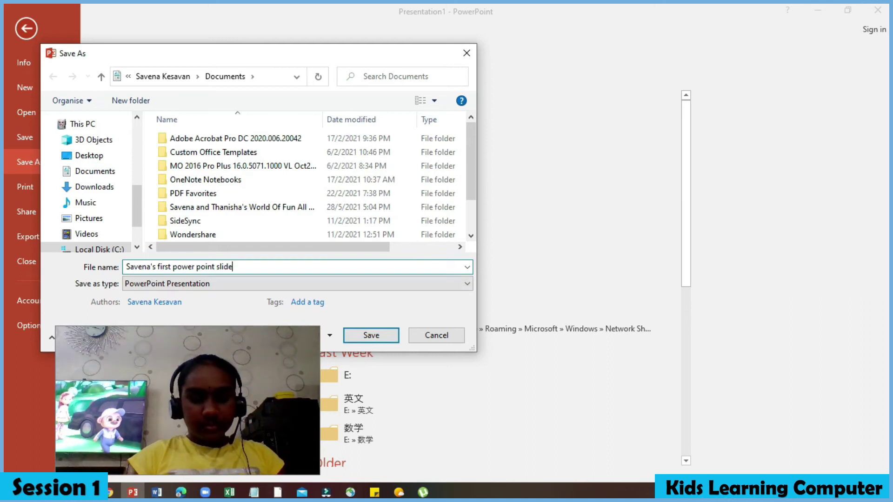
click(371, 335)
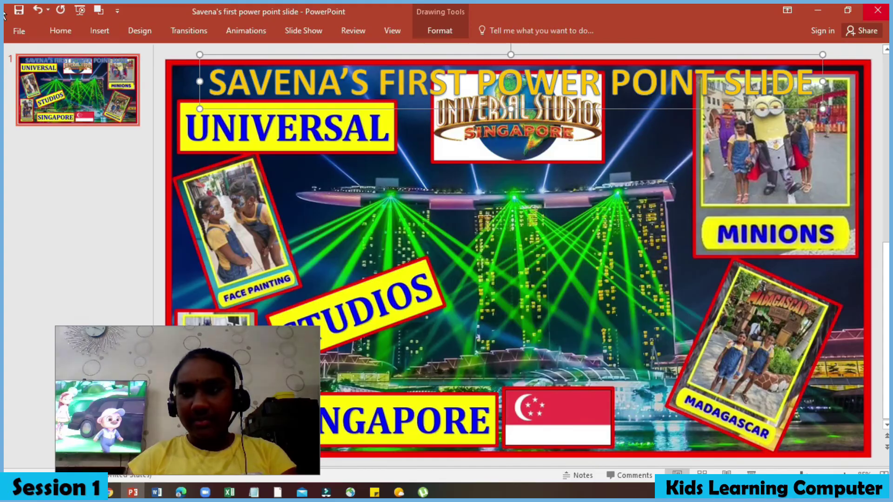
click(877, 10)
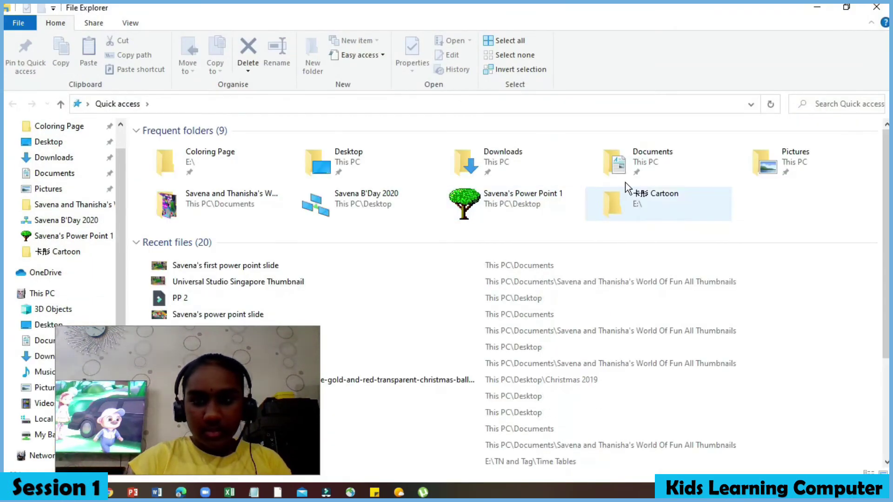
Open Documents in File Explorer and select the 318 KB presentation at the top.
double_click(658, 169)
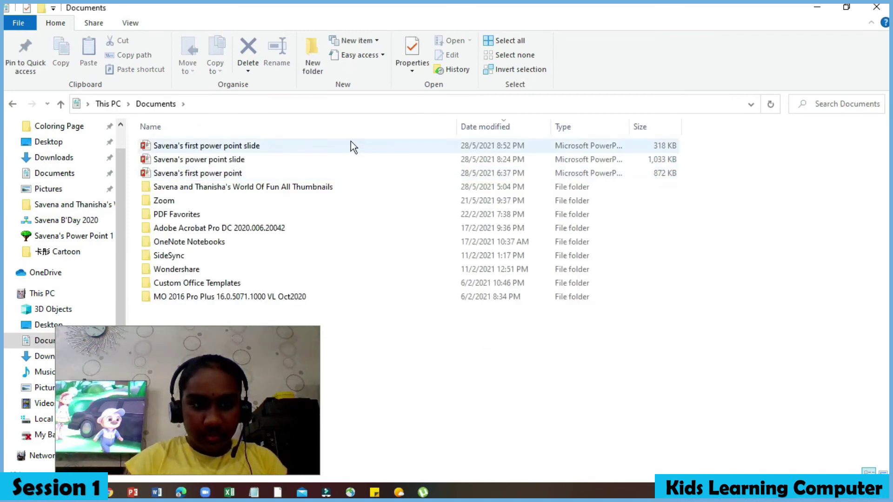
click(264, 144)
click(261, 142)
click(285, 145)
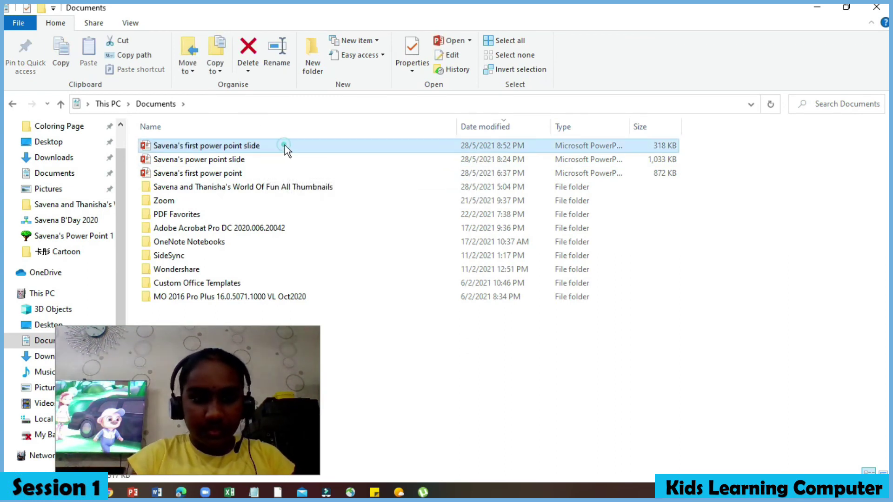